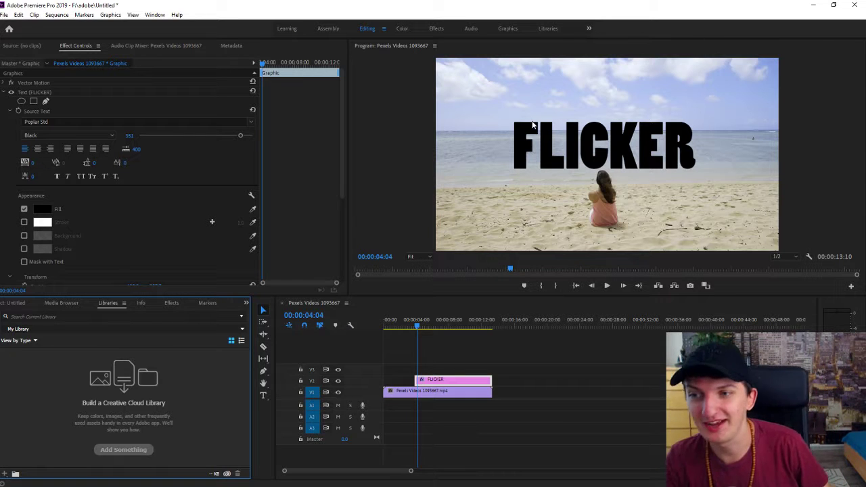
Start animating the FLICKER text's Transform Opacity at 00:00:04:04 and set its first keyframe to 0%
scroll(174, 132, "down", 1)
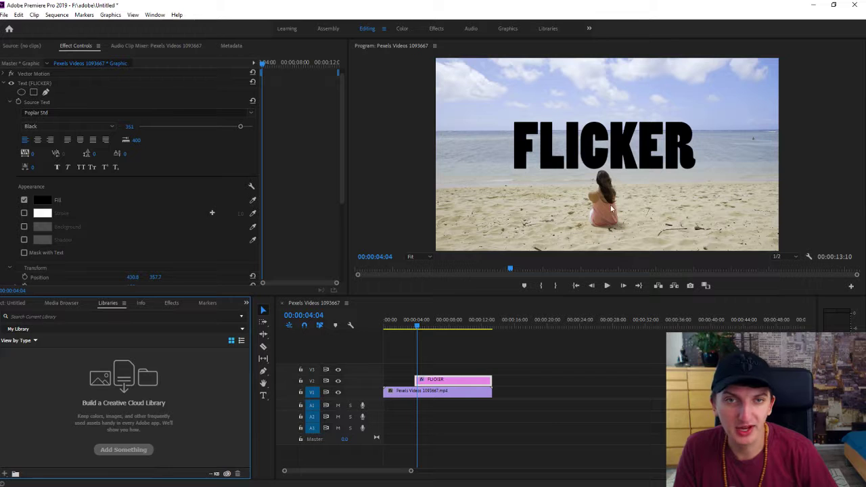
scroll(64, 146, "down", 5)
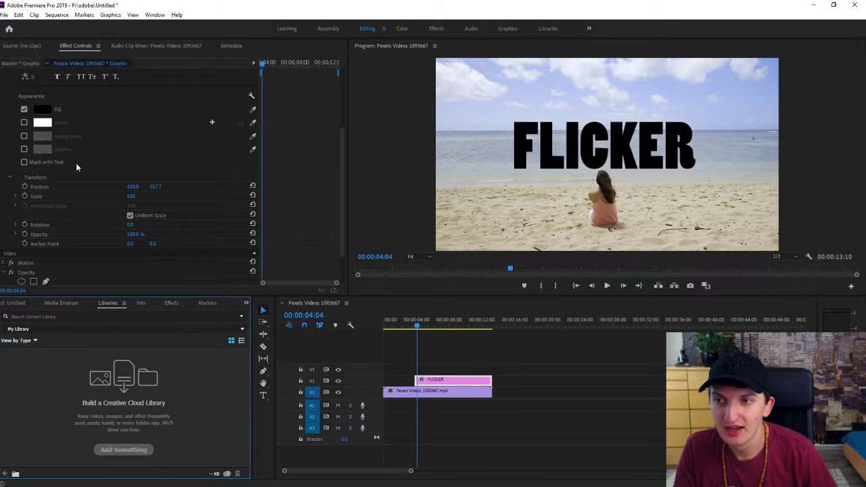
left_click(138, 198)
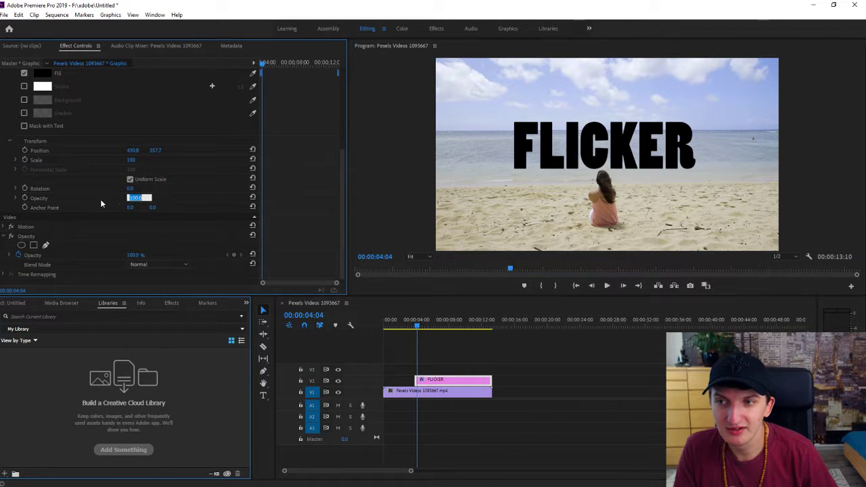
left_click(41, 199)
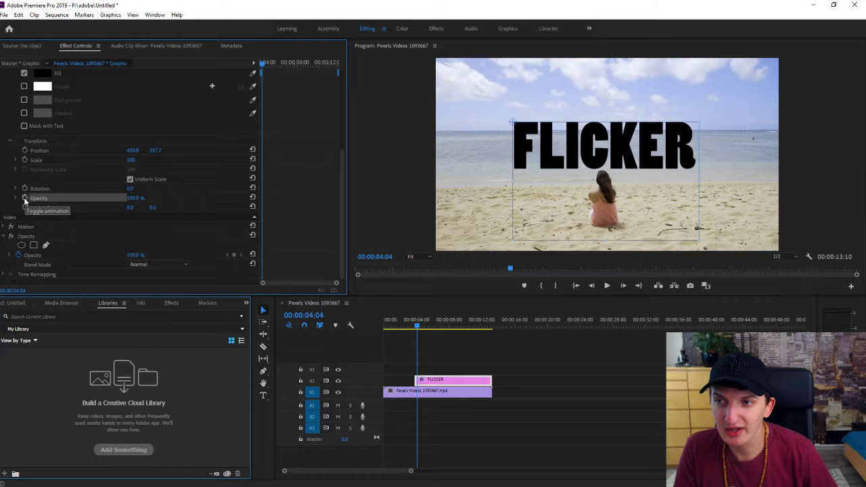
left_click(25, 198)
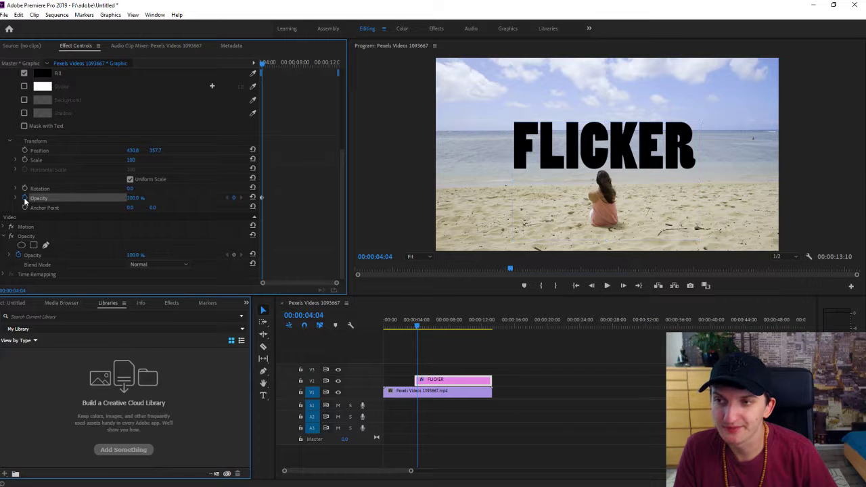
left_click_drag(138, 193, 51, 200)
Add an Opacity keyframe of 100% for the FLICKER text at 00:00:04:07
key("Right")
key("Right")
key("Right")
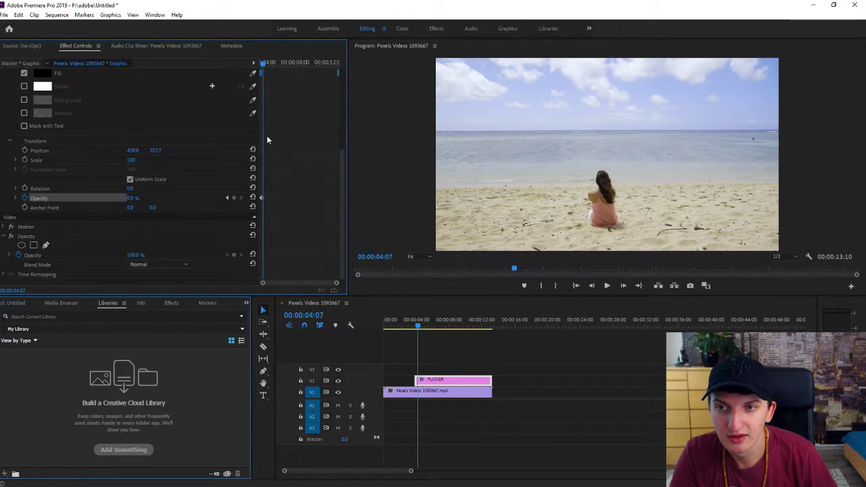
mouse_move(336, 283)
left_mouse_down()
mouse_move(309, 284)
mouse_move(332, 285)
left_mouse_up()
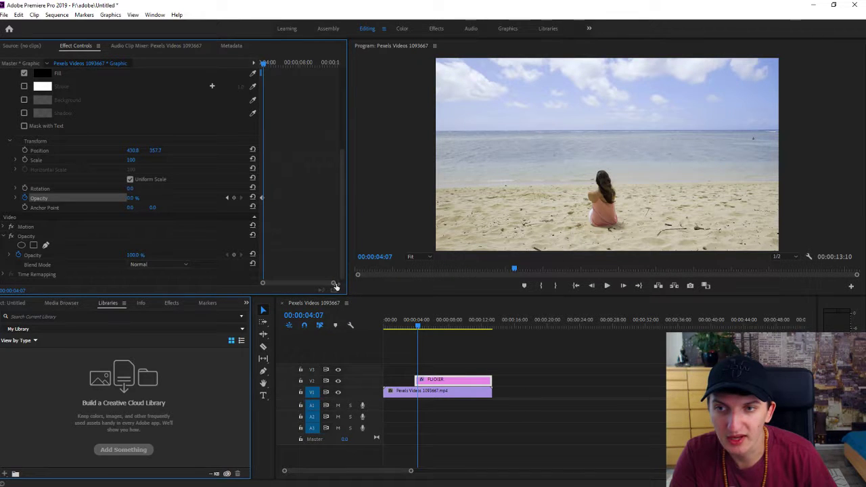
scroll(271, 227, "up", 2)
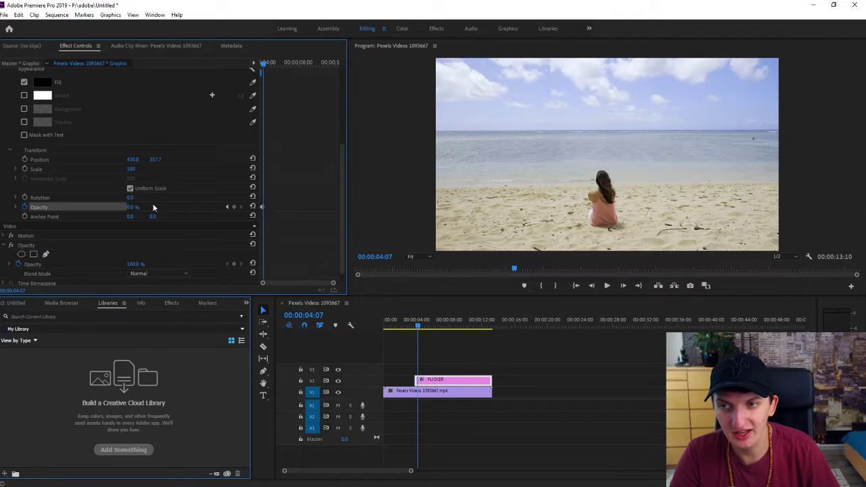
left_click(135, 207)
type("100")
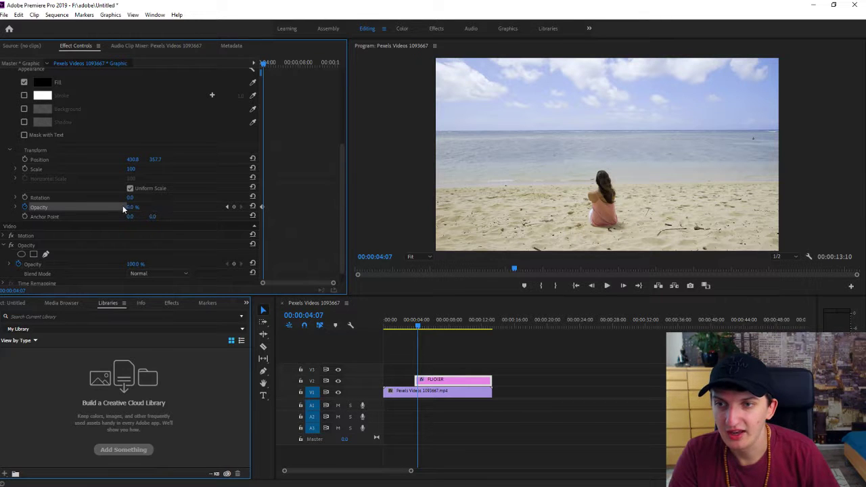
key("Return")
Move a few frames past the 100% keyframe and set the text's Opacity back to 0%
key("Right")
key("Right")
key("Right")
key("Right")
left_click_drag(133, 207, 79, 209)
Add a fourth Opacity keyframe of 100% for the text at 00:00:04:17
key("Right")
key("Right")
key("Right")
key("Right")
key("Right")
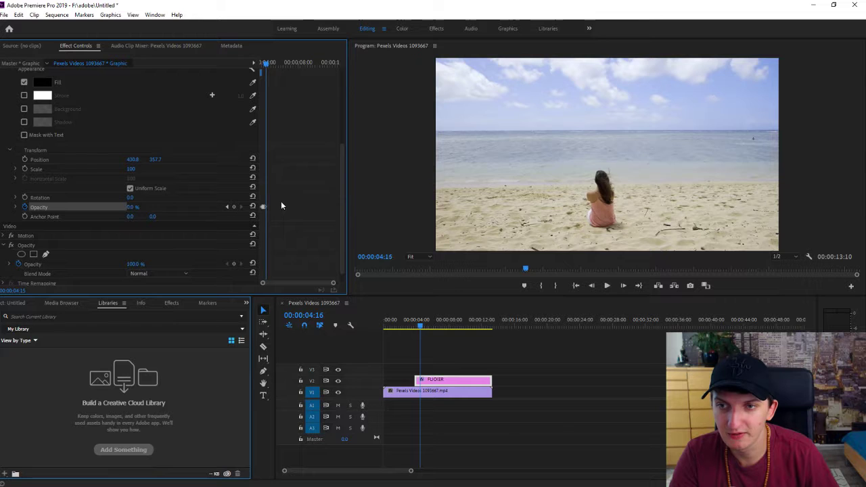
left_click_drag(137, 209, 196, 215)
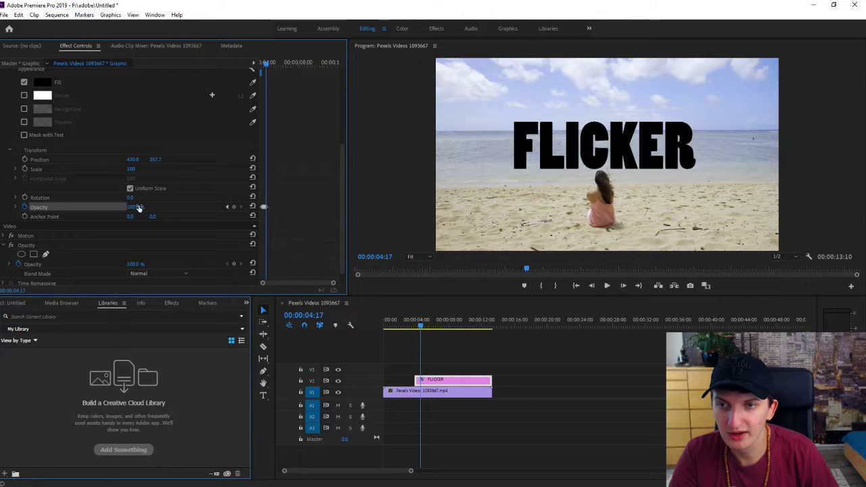
Examine the spacing of the four Opacity keyframes, scrub through them, and play back the flicker
scroll(264, 236, "up", 3)
scroll(265, 238, "down", 4)
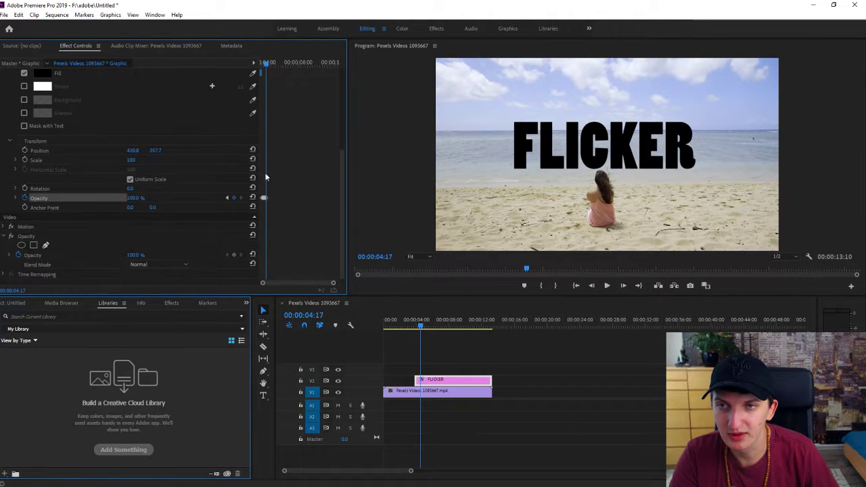
left_click_drag(333, 284, 313, 284)
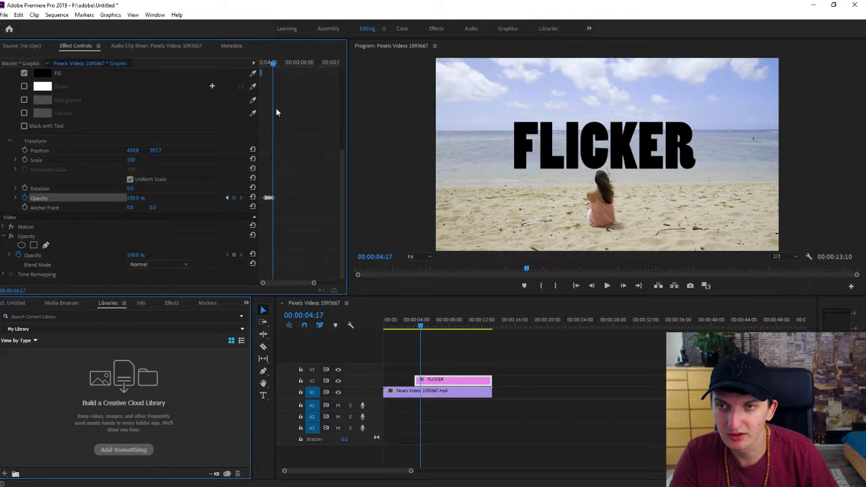
left_click_drag(269, 65, 268, 64)
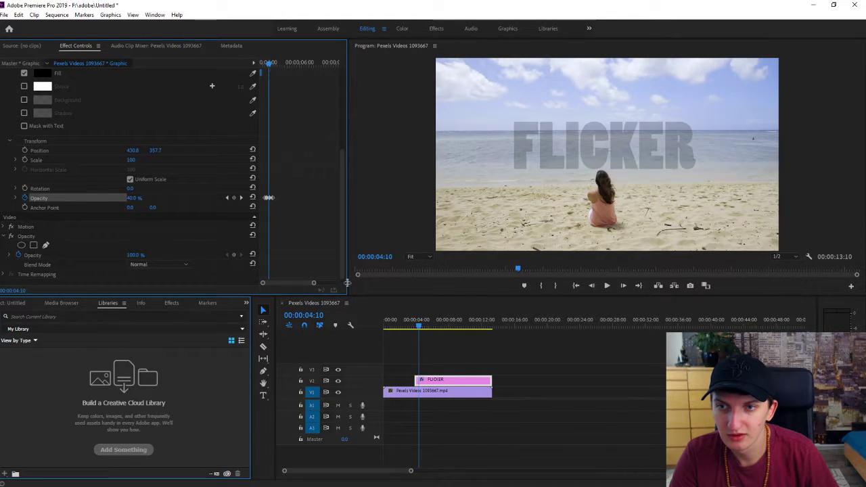
left_click_drag(314, 284, 289, 284)
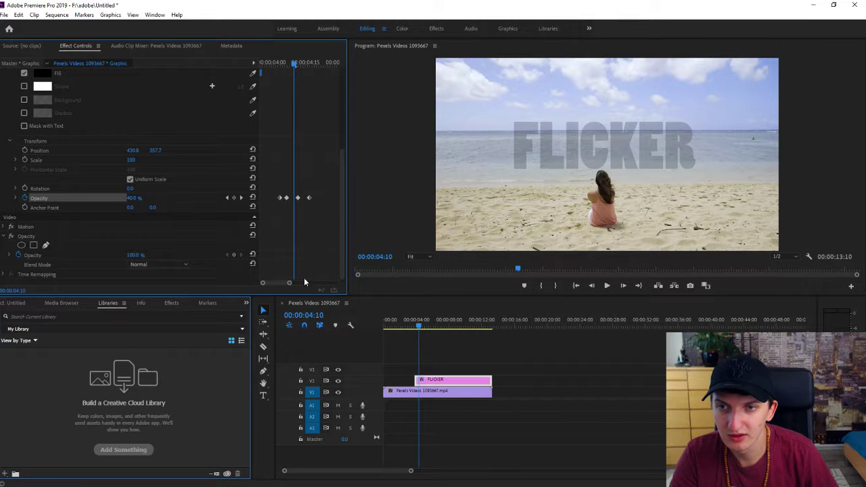
left_click_drag(293, 67, 303, 67)
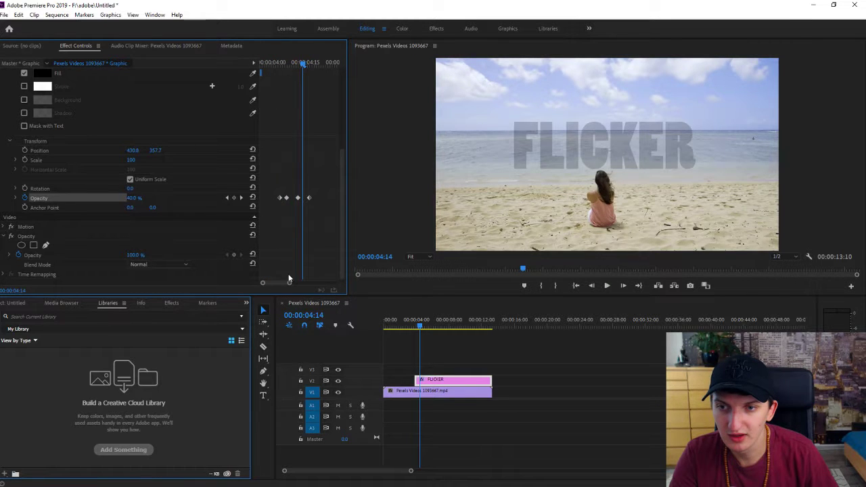
left_click_drag(302, 63, 248, 65)
key("space")
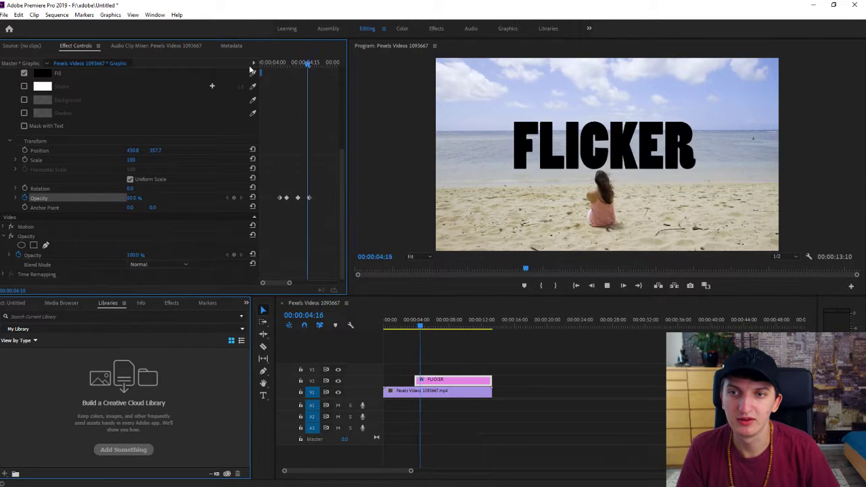
Copy the four Opacity keyframes and paste them at 00:00:04:21, a few frames after the last one
left_click_drag(321, 187, 268, 216)
left_click_drag(325, 67, 308, 71)
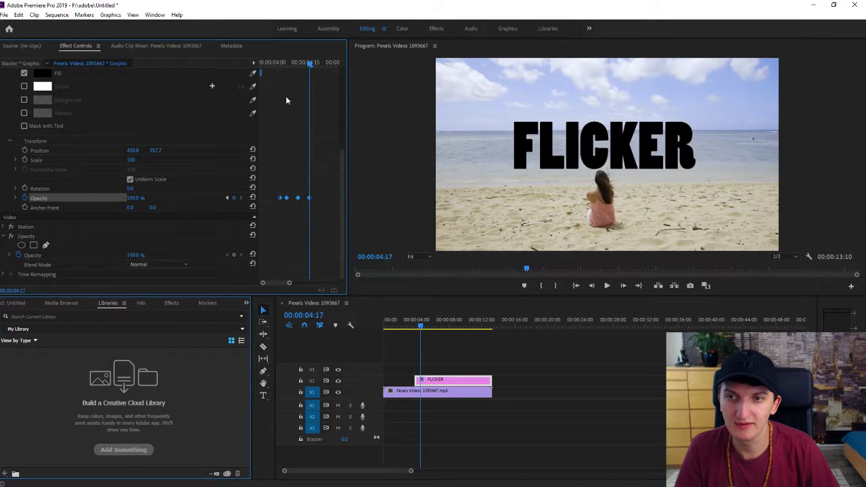
key("Right")
key("Right")
key("Right")
key("Right")
key("ctrl+v")
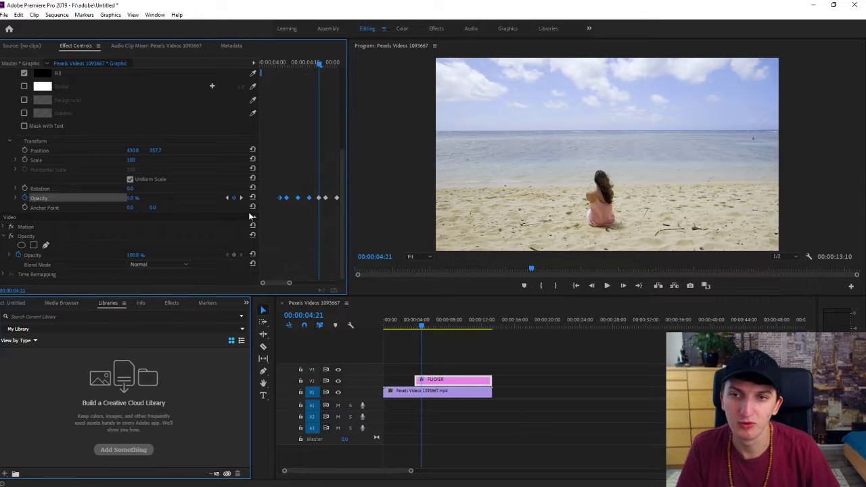
Paste the copied Opacity keyframes again at 00:00:05:08, just past the end of the second flicker group
left_click(241, 198)
left_click(241, 197)
left_click(240, 197)
left_click_drag(287, 284, 290, 285)
key("Right")
key("Right")
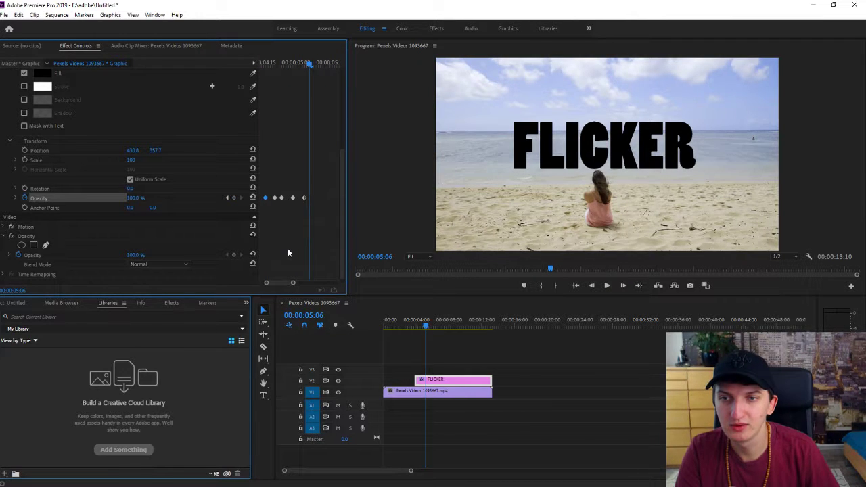
key("Right")
key("Right")
key("ctrl+v")
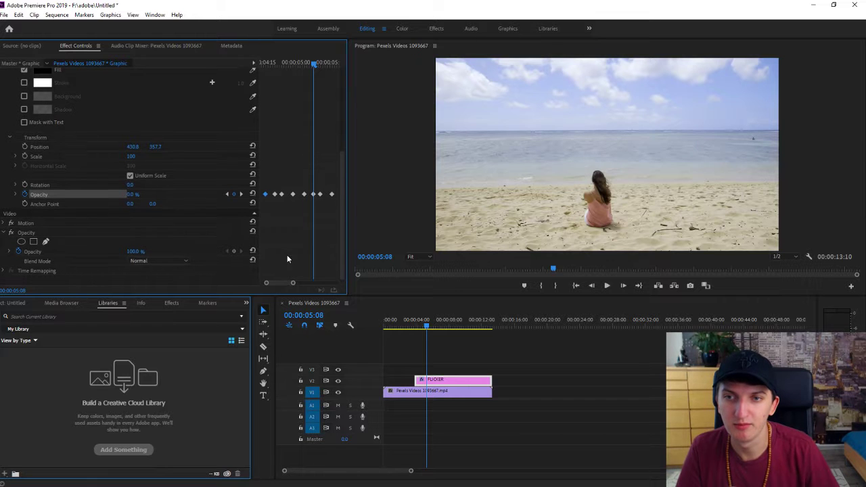
Play the sequence from about 00:00:03:13 to review the repeated text flicker
left_click_drag(426, 326, 412, 328)
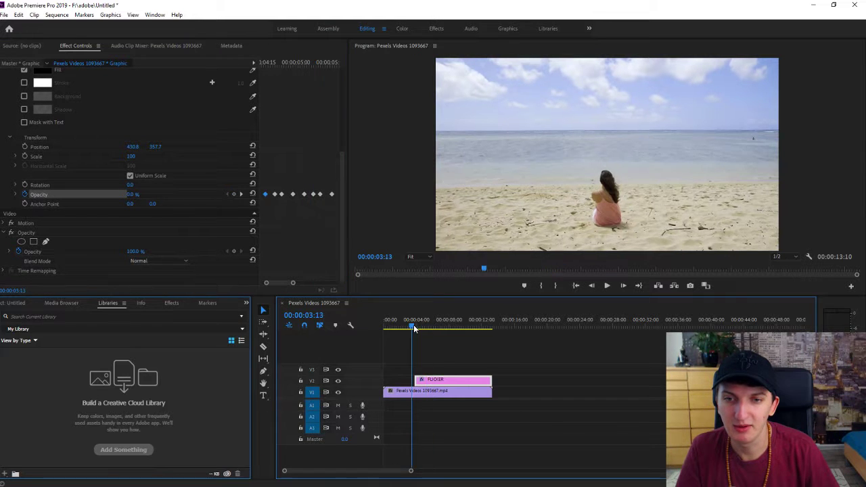
key("space")
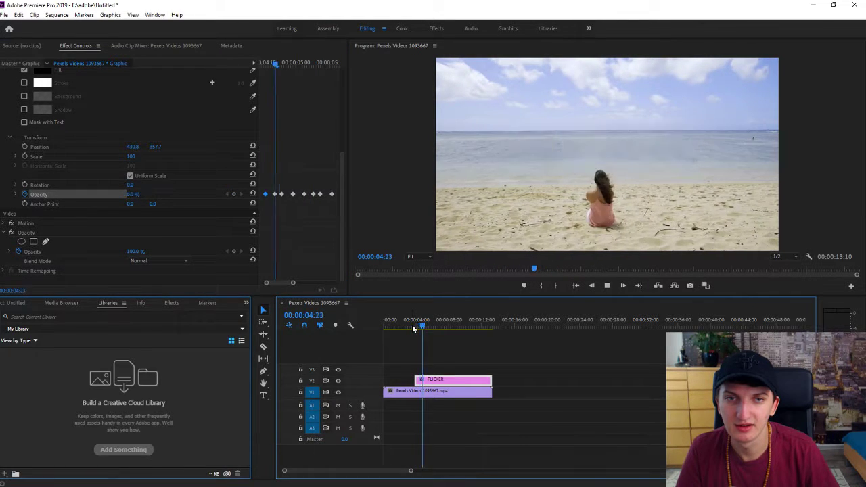
key("space")
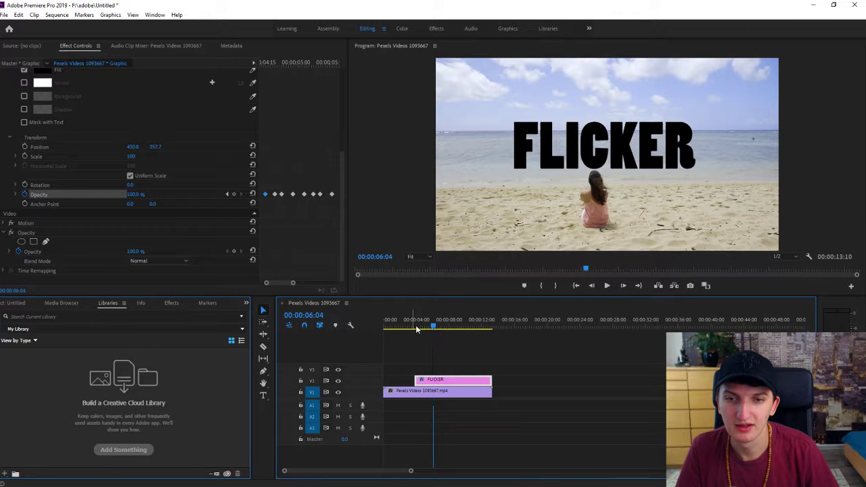
Move the later Opacity keyframes closer together with even spacing up to 00:00:05:06, and preview the faster flicker
mouse_move(433, 330)
left_mouse_down()
mouse_move(408, 326)
mouse_move(426, 330)
left_mouse_up()
left_click_drag(332, 194, 309, 197)
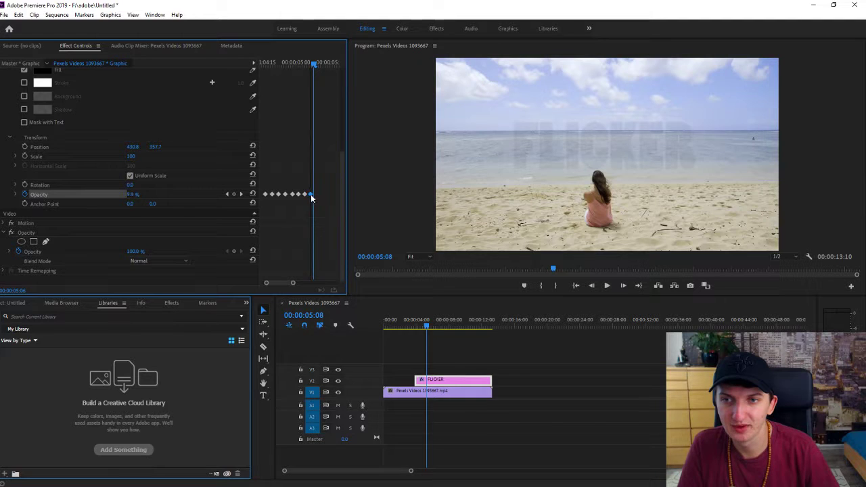
left_click(264, 64)
key("space")
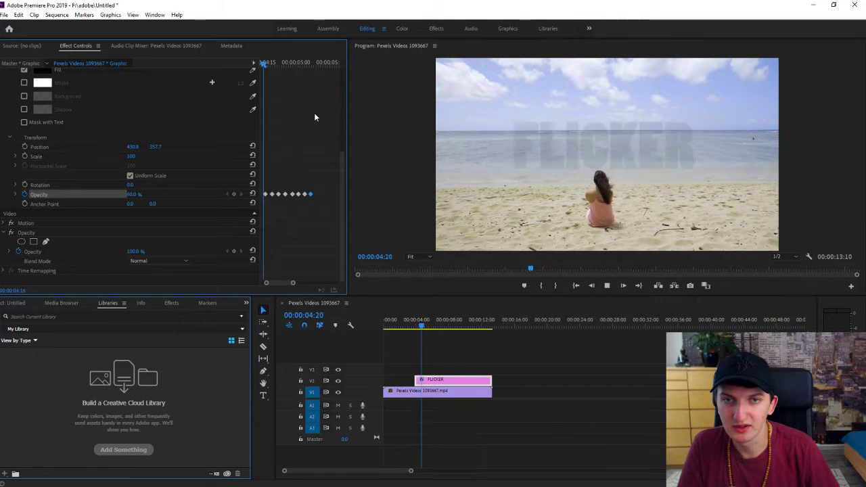
key("space")
Move the third Opacity keyframe closer to the second and shift the following keyframes earlier to close the gap
left_click_drag(292, 283, 284, 285)
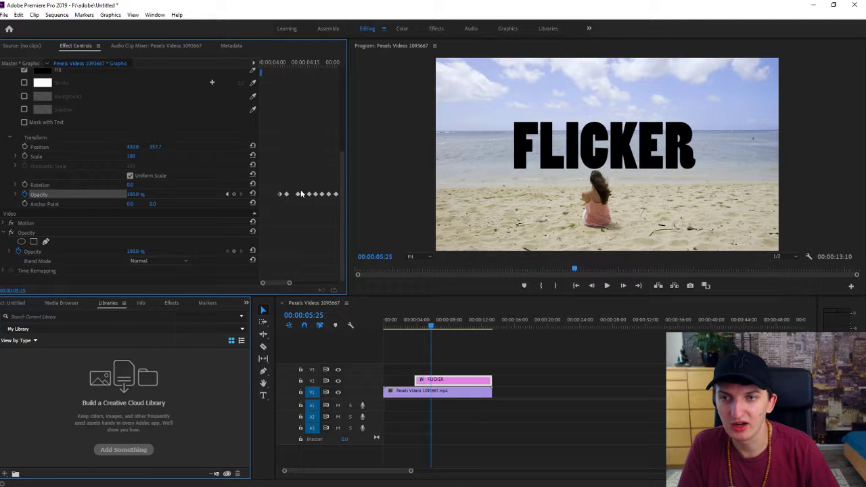
left_click_drag(299, 194, 293, 195)
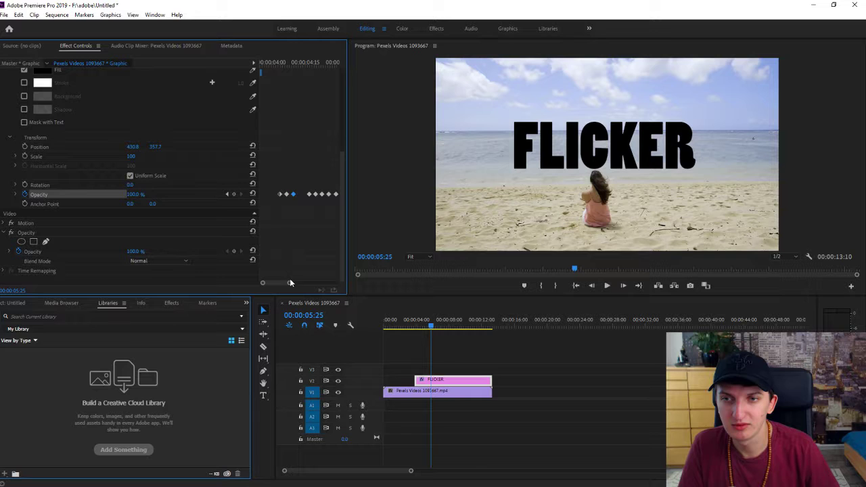
left_click_drag(290, 283, 300, 282)
mouse_move(275, 188)
left_mouse_down()
mouse_move(310, 204)
mouse_move(283, 198)
left_mouse_up()
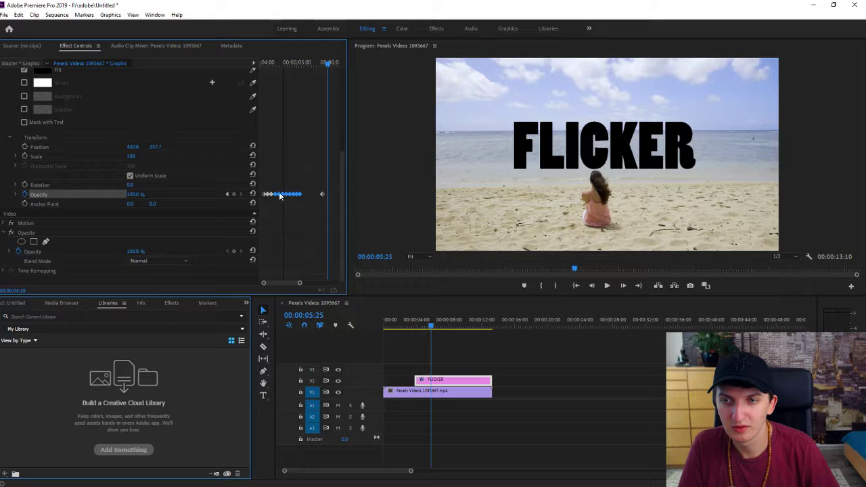
Play the sequence from before the title appears to check the tightened flicker
left_click(411, 326)
left_click(395, 327)
key("space")
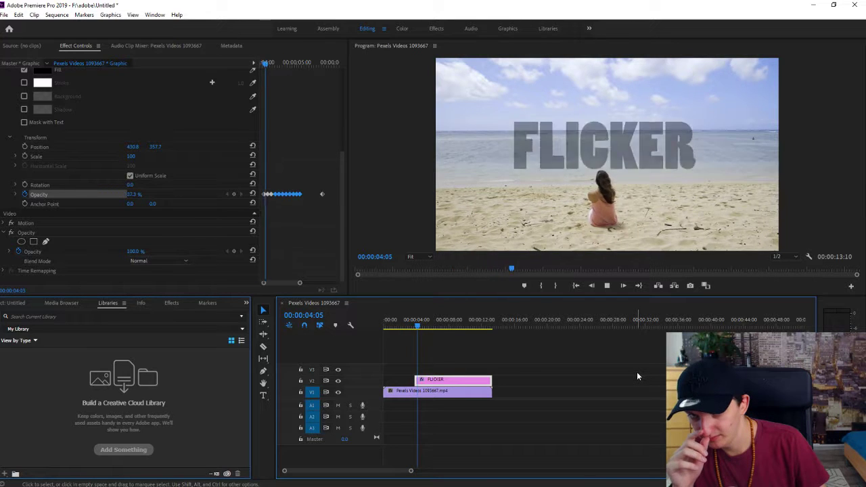
key("space")
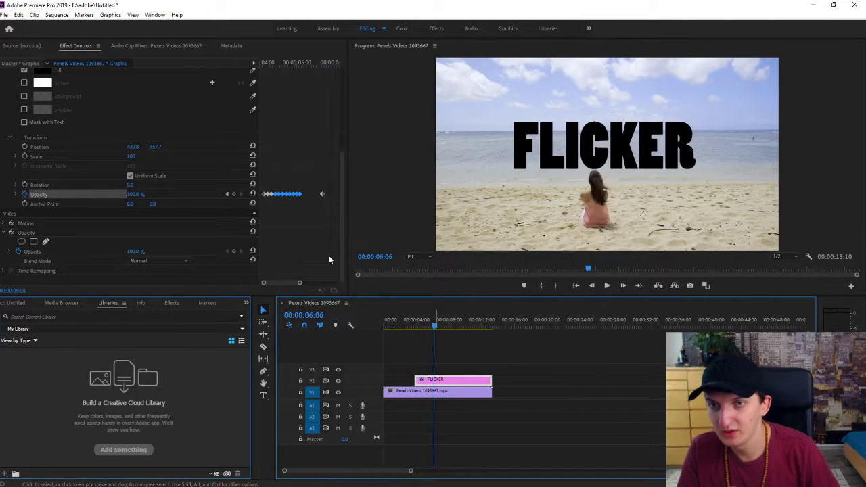